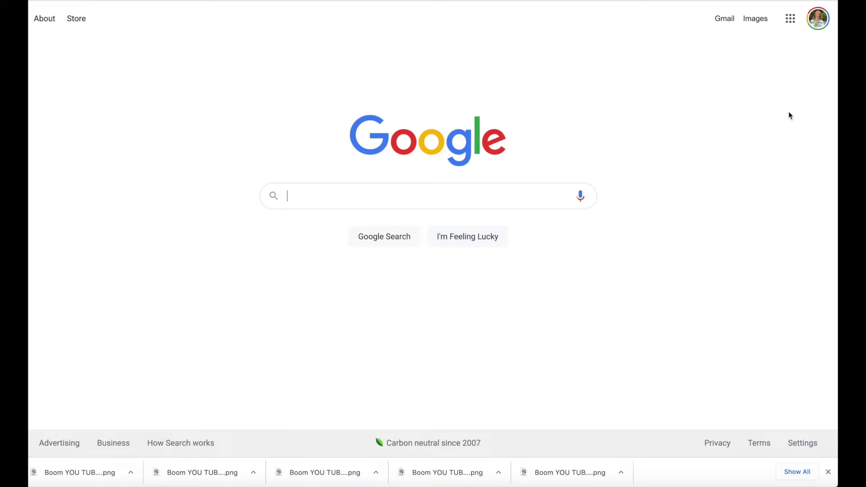
Step: Add another Google account with the prefilled email cleared, and begin a child's supervised account
{"action": "left_click", "coordinate": [818, 18]}
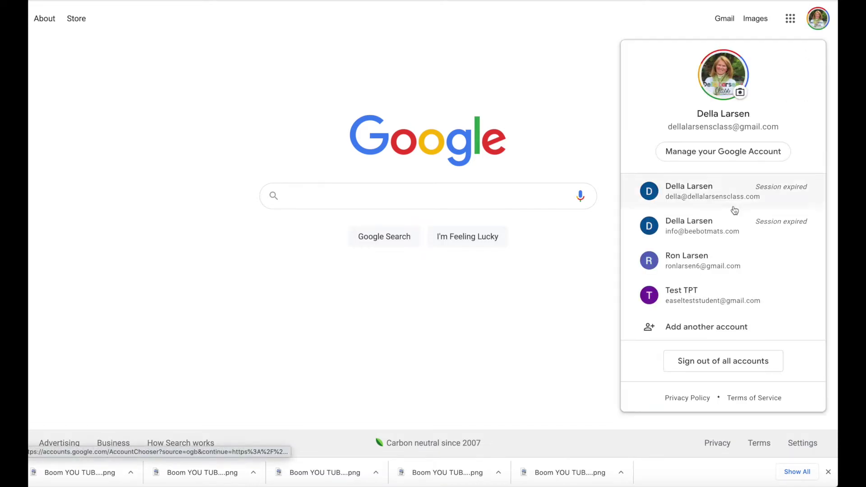
{"action": "left_click", "coordinate": [705, 331]}
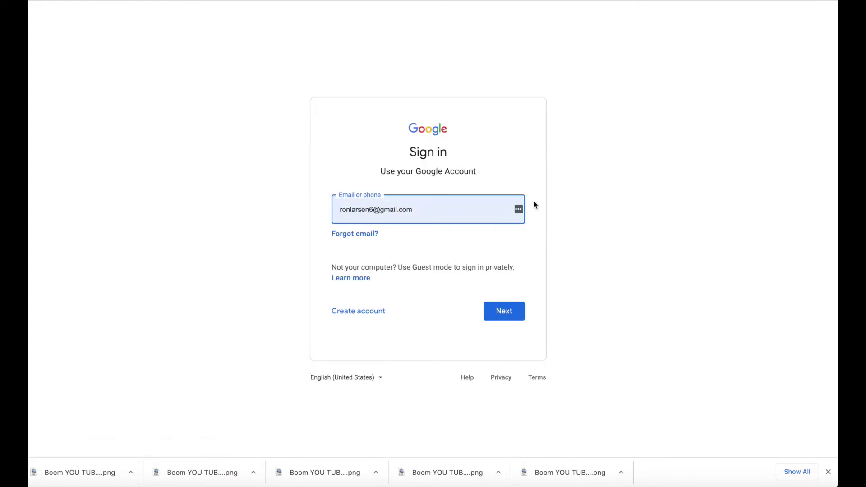
{"action": "left_click_drag", "start_coordinate": [441, 208], "coordinate": [348, 207]}
{"action": "key", "text": "BackSpace"}
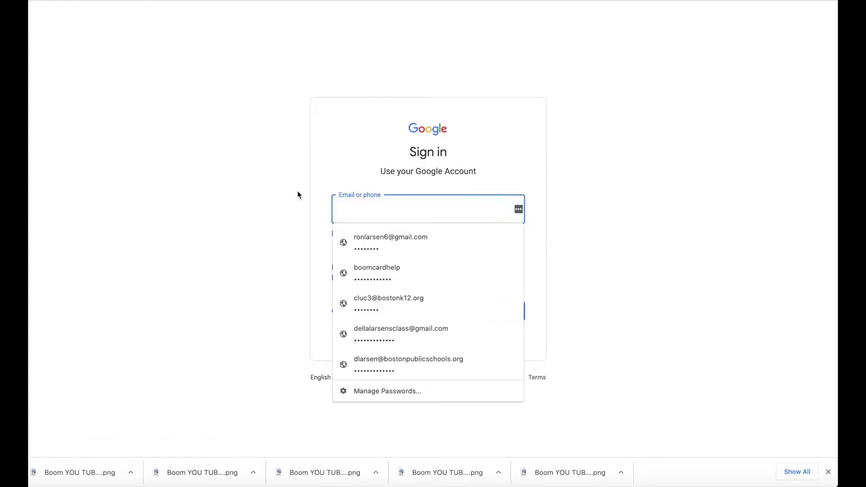
{"action": "left_click", "coordinate": [298, 192]}
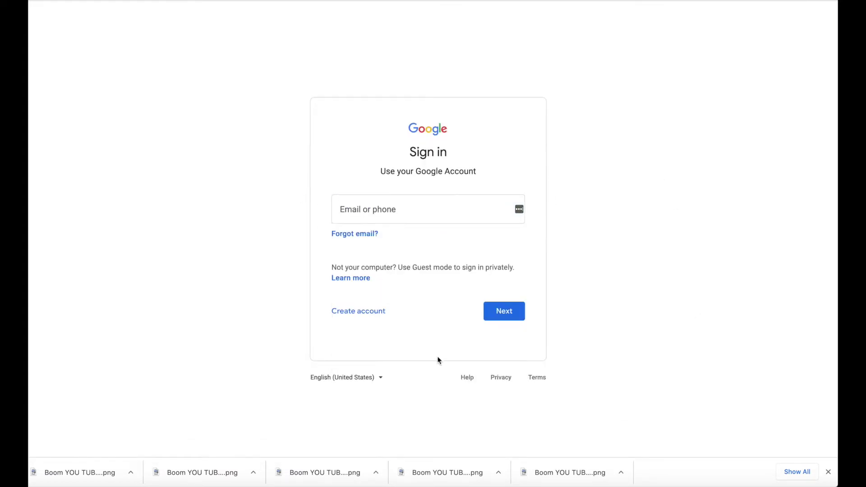
{"action": "left_click", "coordinate": [380, 316]}
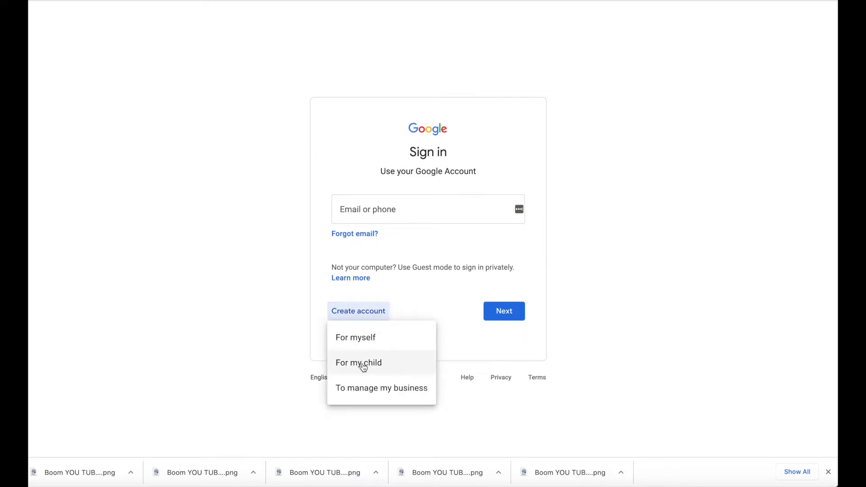
{"action": "left_click", "coordinate": [364, 366]}
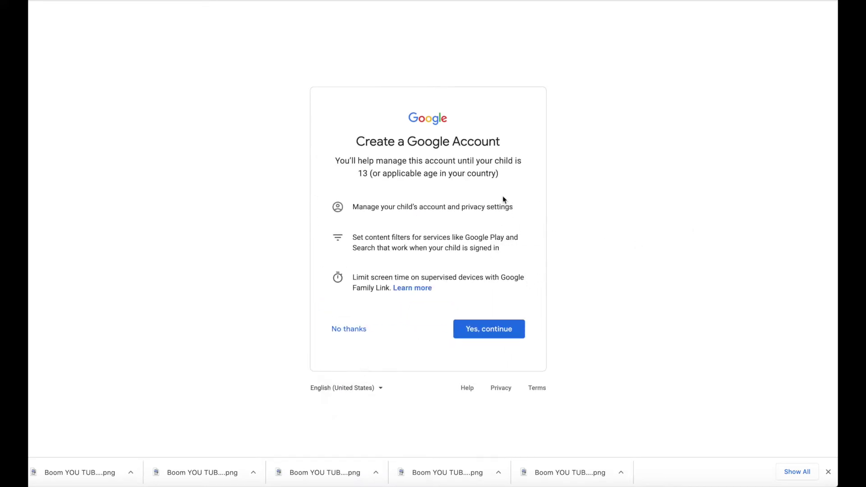
{"action": "left_click", "coordinate": [494, 329]}
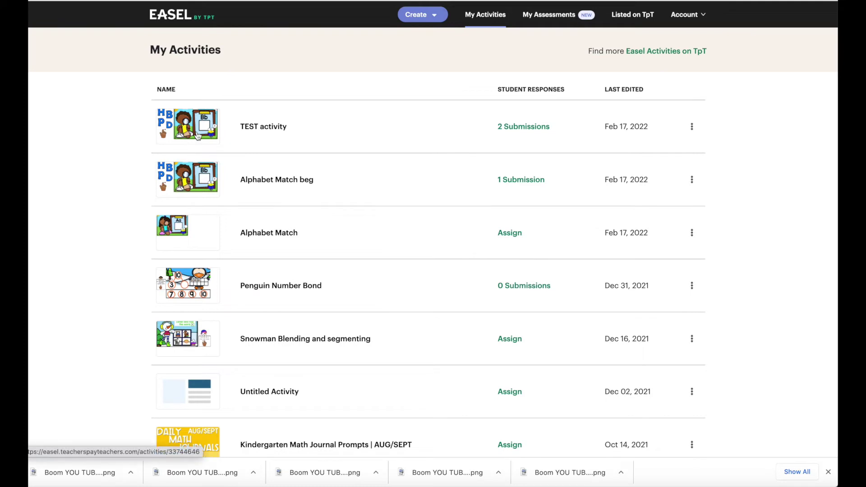
Step: Open the TEST activity and copy its student link from the Assign options
{"action": "left_click", "coordinate": [263, 127]}
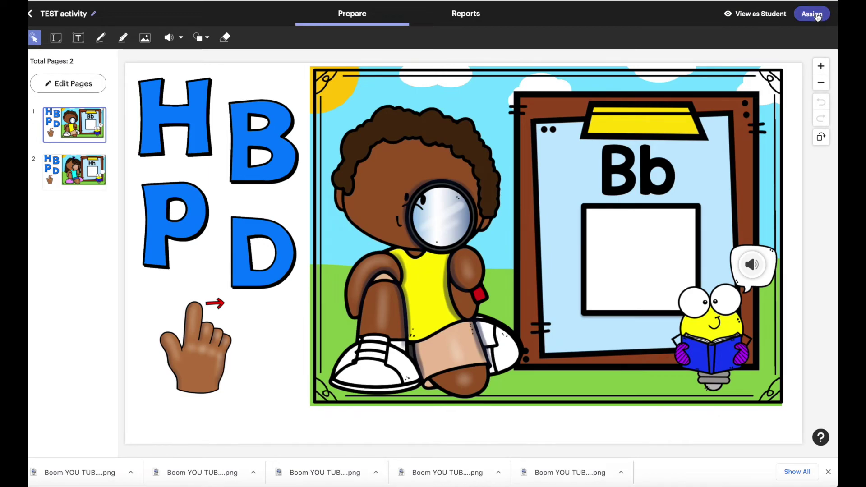
{"action": "left_click", "coordinate": [817, 17]}
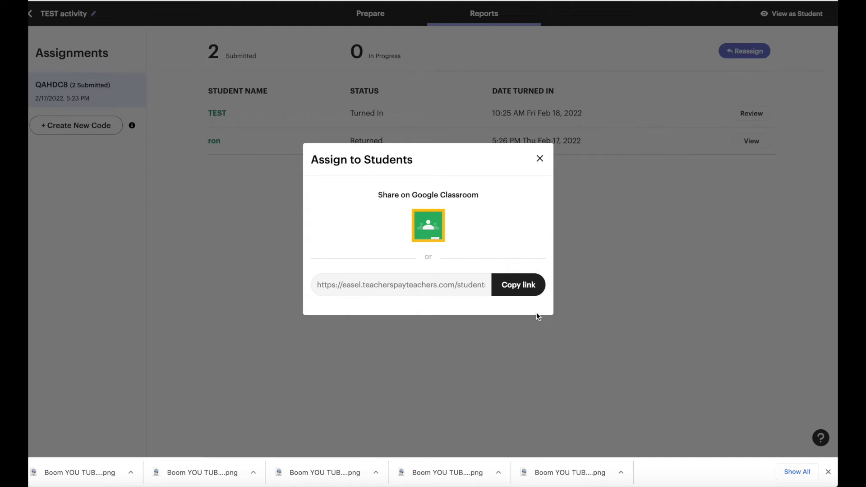
{"action": "left_click", "coordinate": [522, 290]}
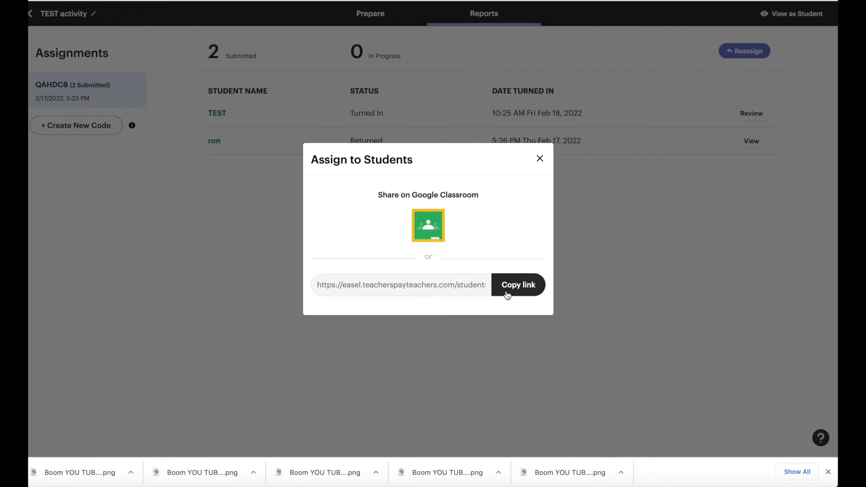
Step: Copy the TEST activity's student link in the Assign to Students dialog
{"action": "left_click", "coordinate": [509, 294]}
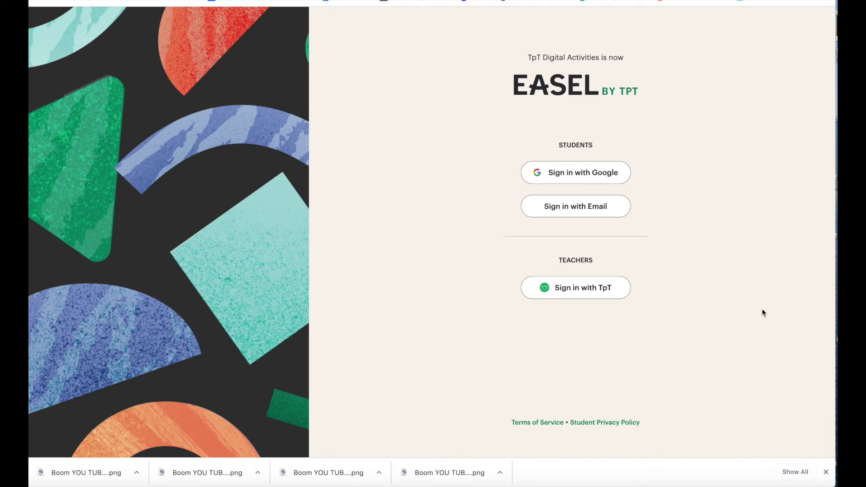
Step: Sign up a student Easel account with the pasted email and a new password, saving the login
{"action": "left_click", "coordinate": [575, 206]}
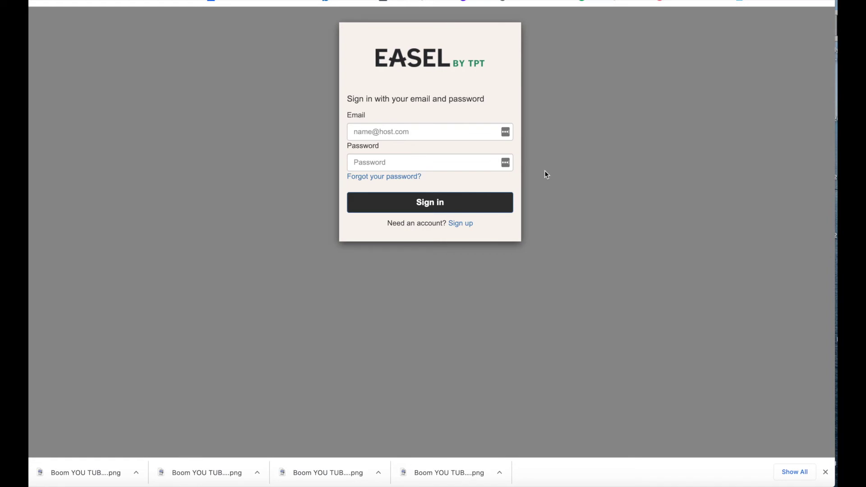
{"action": "left_click", "coordinate": [458, 226]}
{"action": "left_click", "coordinate": [369, 131]}
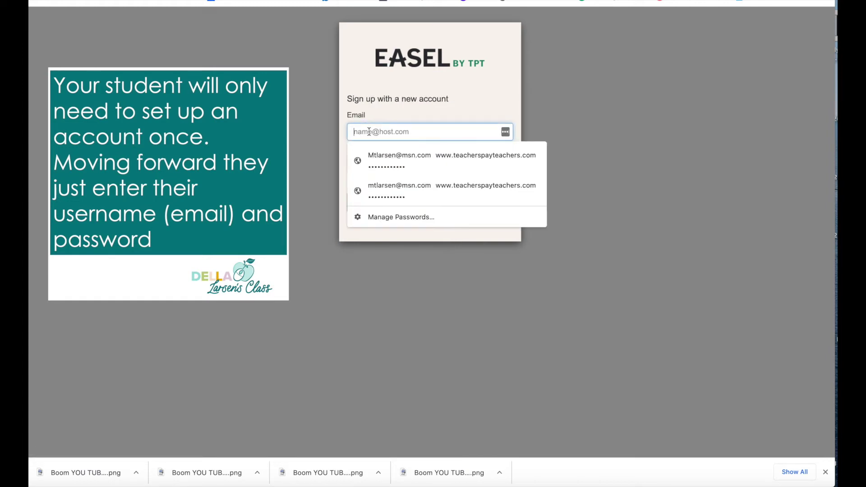
{"action": "key", "text": "ctrl+v"}
{"action": "left_click", "coordinate": [369, 162]}
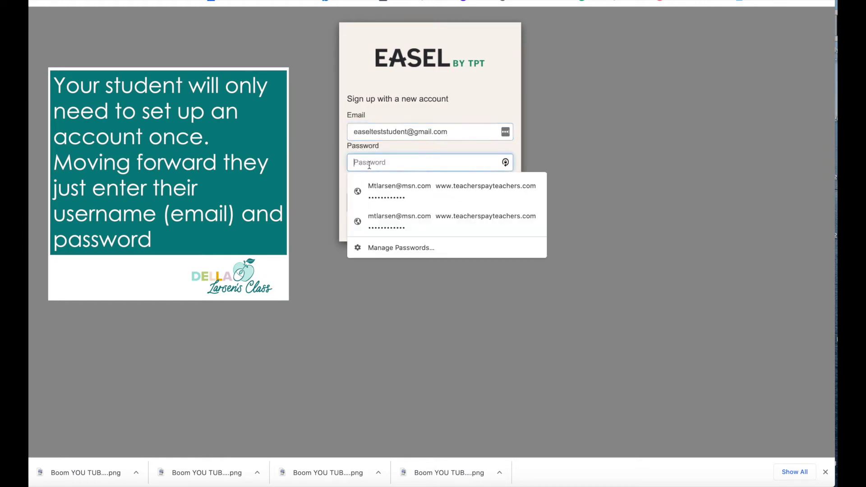
{"action": "type", "text": "Easeltest"}
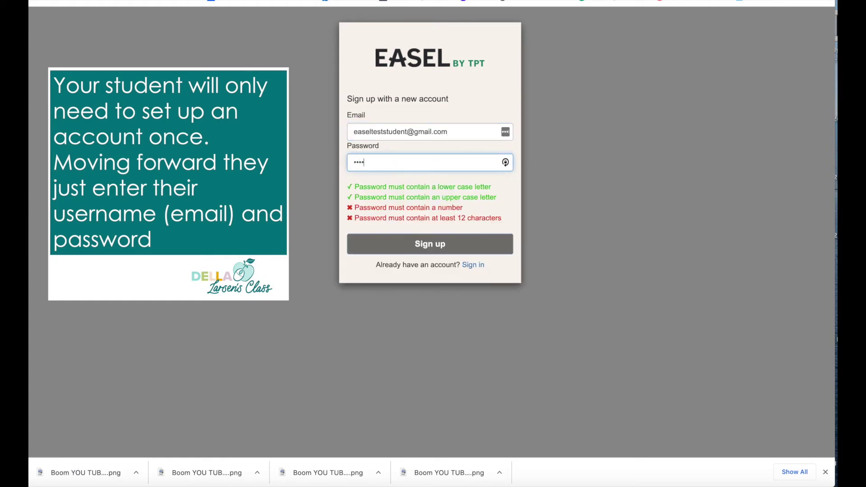
{"action": "type", "text": "123"}
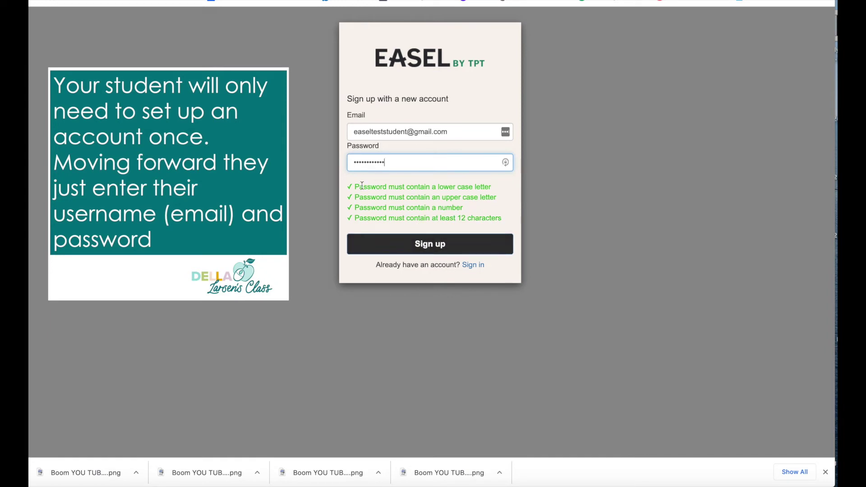
{"action": "left_click", "coordinate": [414, 249]}
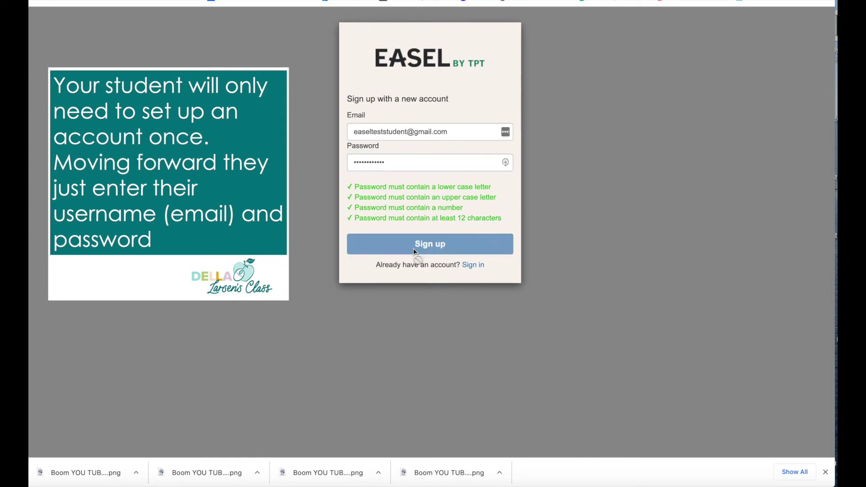
{"action": "left_click", "coordinate": [632, 127]}
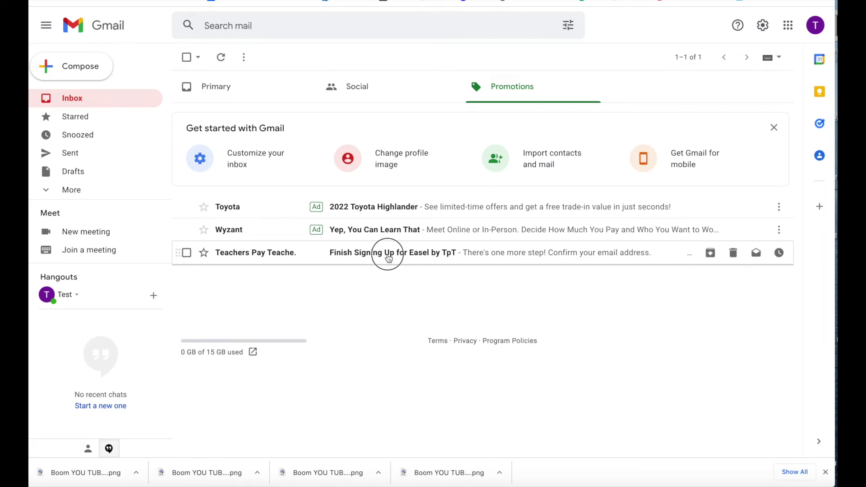
Step: Open the Finish Signing Up for Easel by TpT email and scroll to its confirmation button
{"action": "left_click", "coordinate": [388, 257]}
{"action": "scroll", "coordinate": [528, 287], "scroll_direction": "down", "scroll_amount": 7}
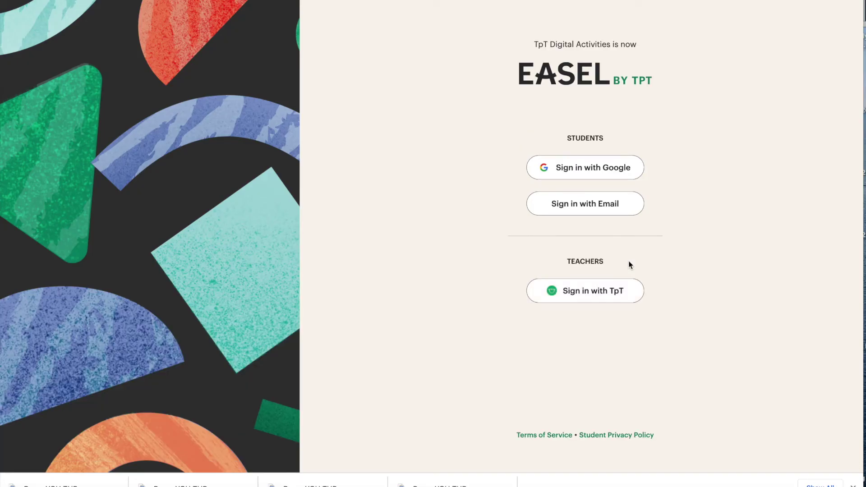
Step: Sign in by email with the student's saved credentials
{"action": "left_click", "coordinate": [588, 208]}
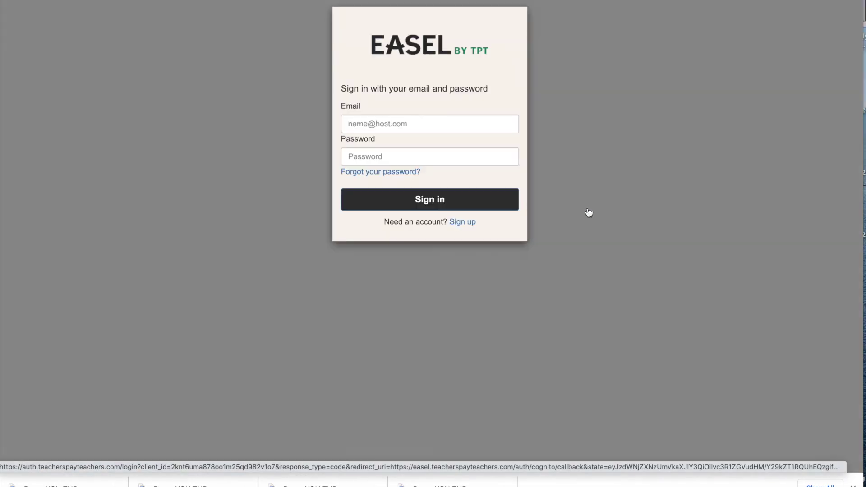
{"action": "left_click", "coordinate": [417, 125]}
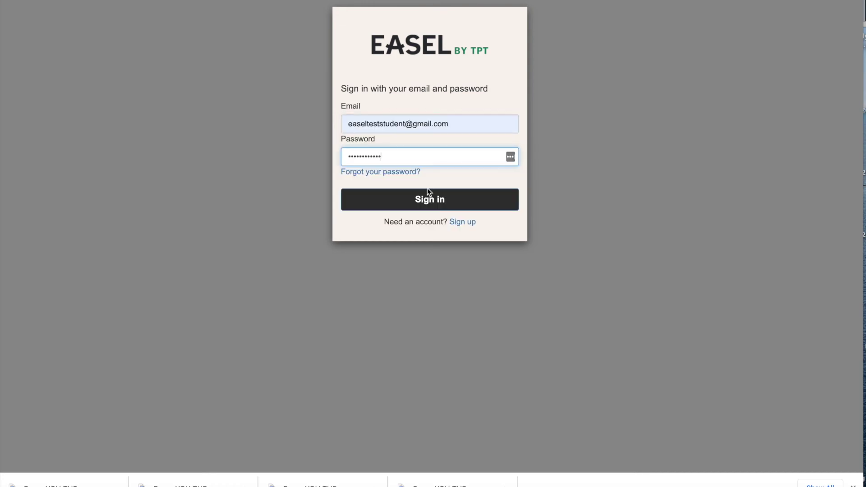
{"action": "left_click", "coordinate": [438, 204]}
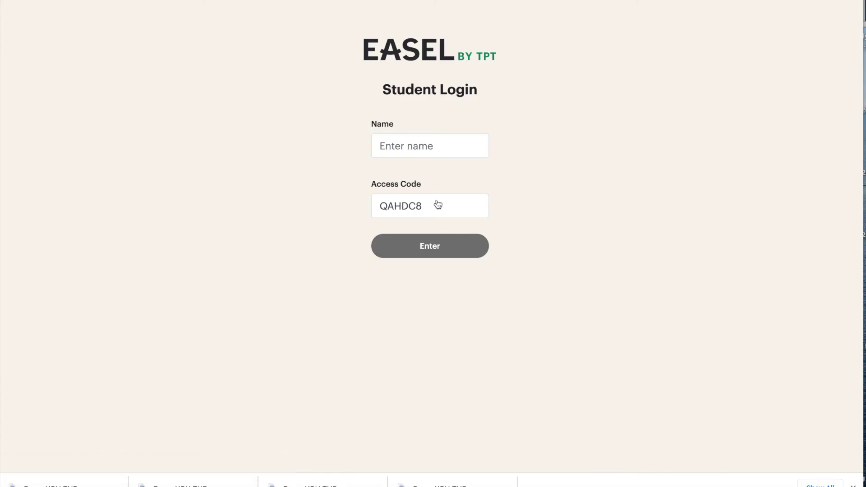
Step: Enter the student name TEST and join the activity
{"action": "left_click", "coordinate": [413, 144]}
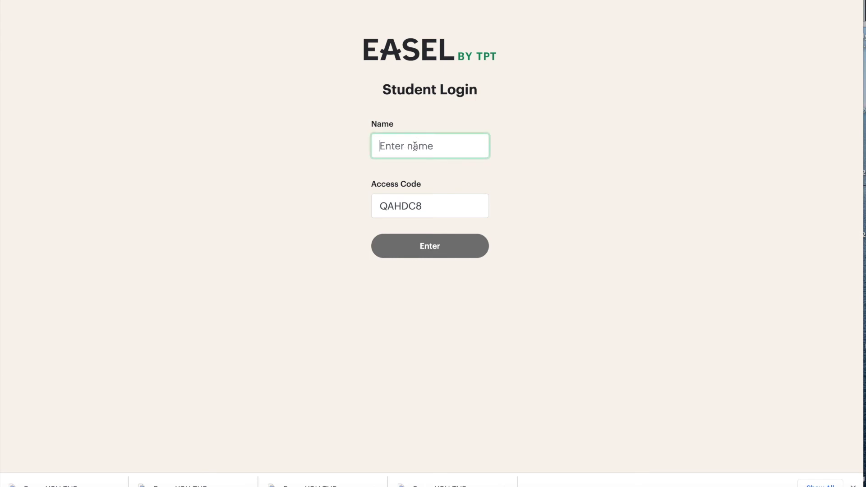
{"action": "type", "text": "TEST"}
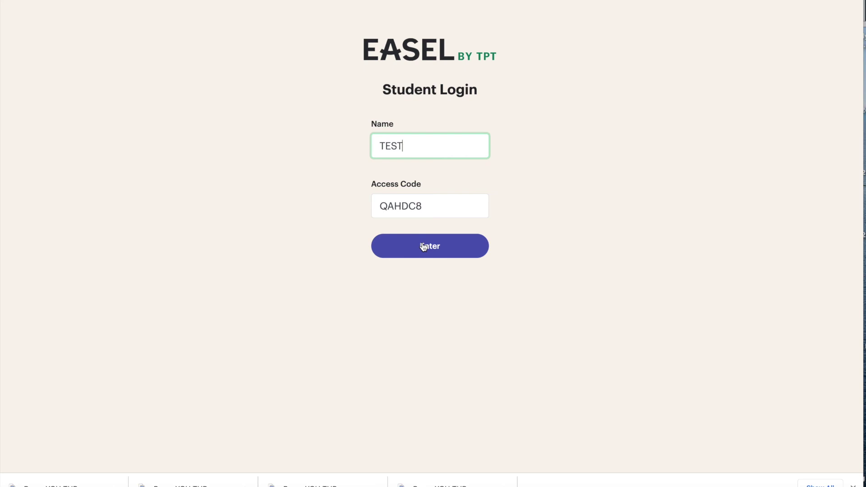
{"action": "left_click", "coordinate": [423, 246]}
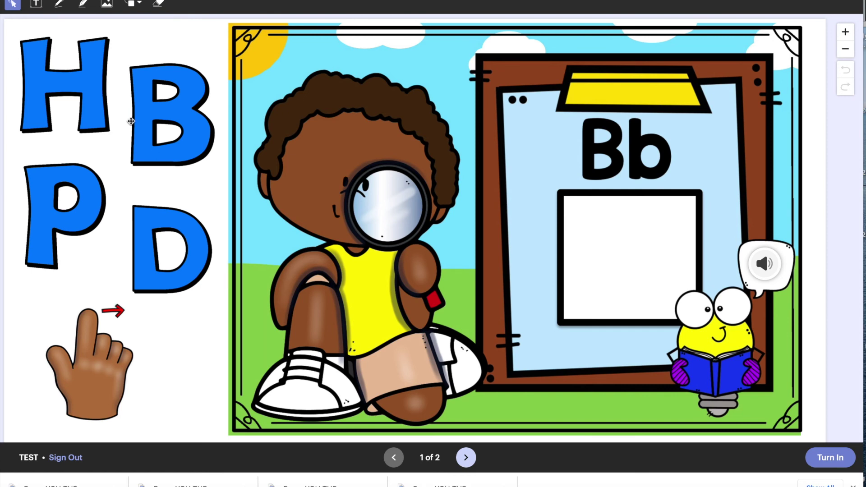
Step: Drag B into page 1's box and H into page 2's box, then turn in the activity
{"action": "left_click_drag", "start_coordinate": [141, 120], "coordinate": [632, 251]}
{"action": "left_click", "coordinate": [462, 455]}
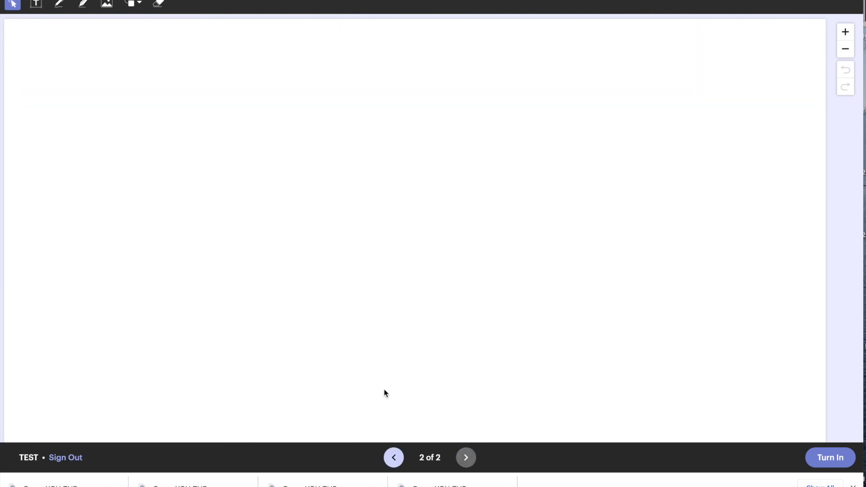
{"action": "left_click_drag", "start_coordinate": [98, 129], "coordinate": [638, 246]}
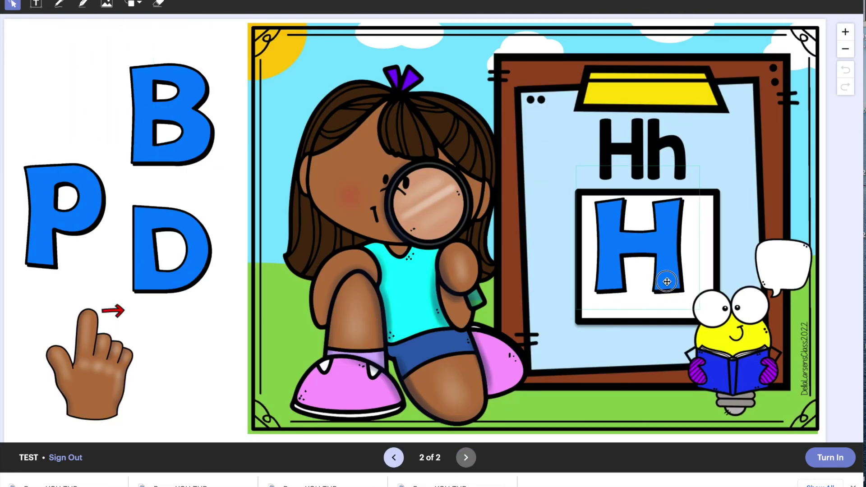
{"action": "left_click", "coordinate": [831, 460]}
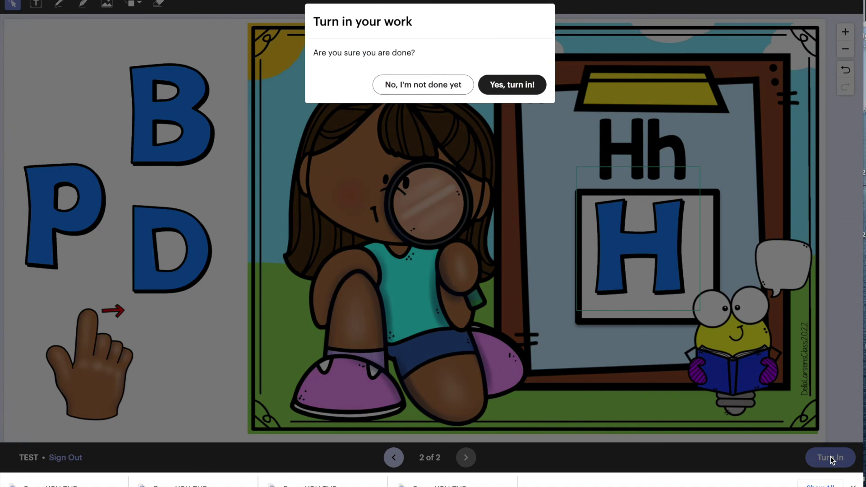